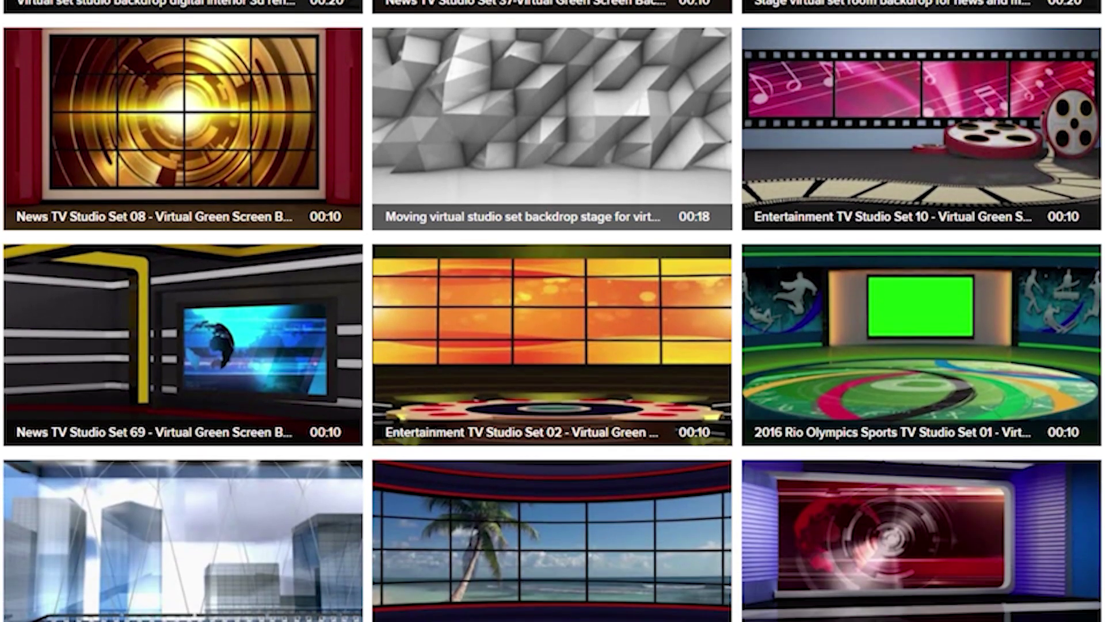
# - Preview the Entertainment TV Studio Set 10 and Shimmering Stars stock clips on Storyblocks
pyautogui.moveTo(896, 138)
pyautogui.click(909, 161)
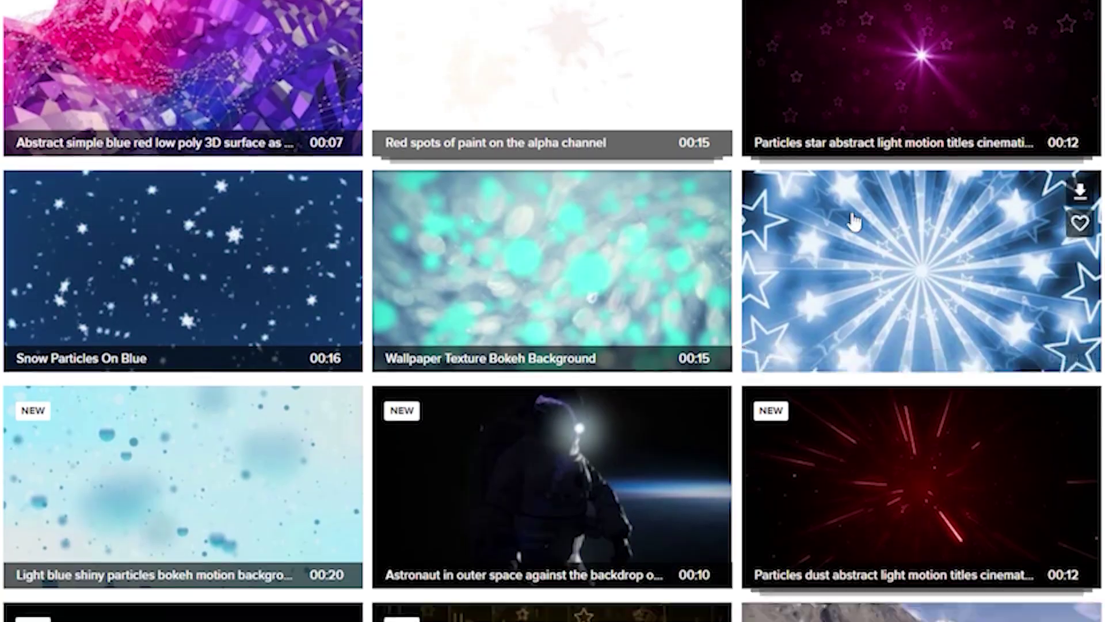
pyautogui.click(865, 260)
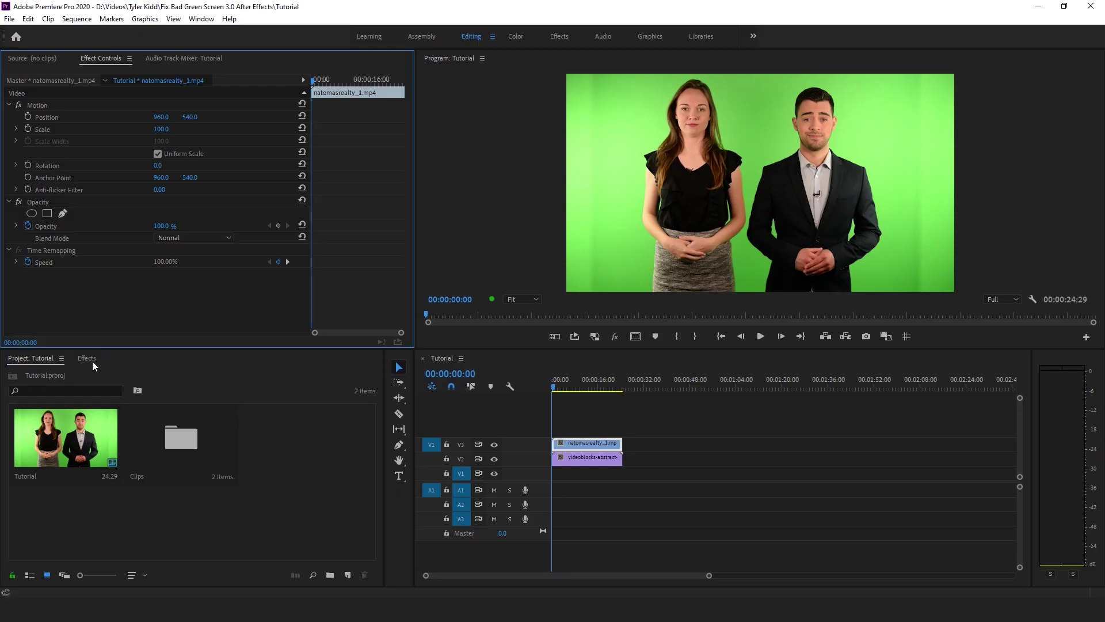
# - Apply Ultra Key to the presenters' clip and sample the green backdrop as the key colour
pyautogui.click(87, 359)
pyautogui.click(8, 401)
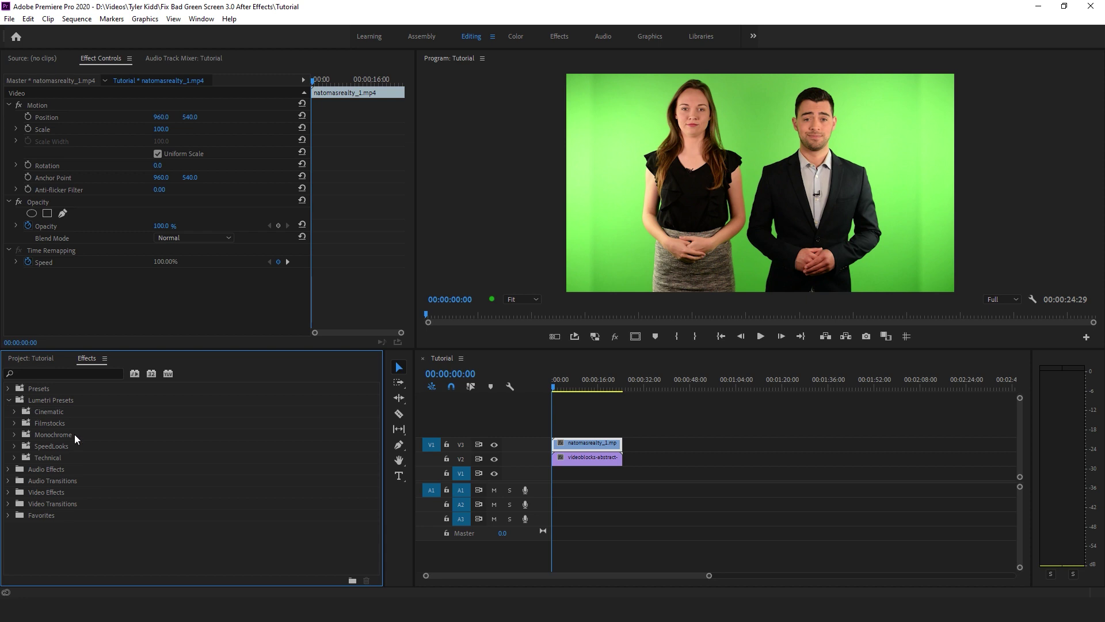
pyautogui.write('ultra')
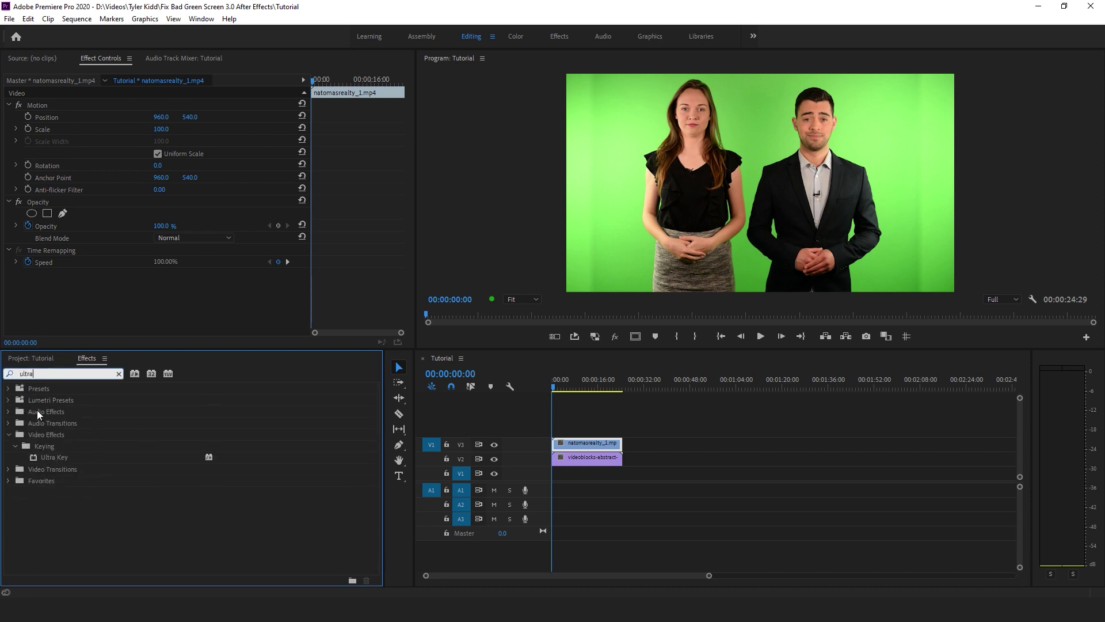
pyautogui.click(64, 459)
pyautogui.moveTo(606, 442); pyautogui.dragTo(605, 443)
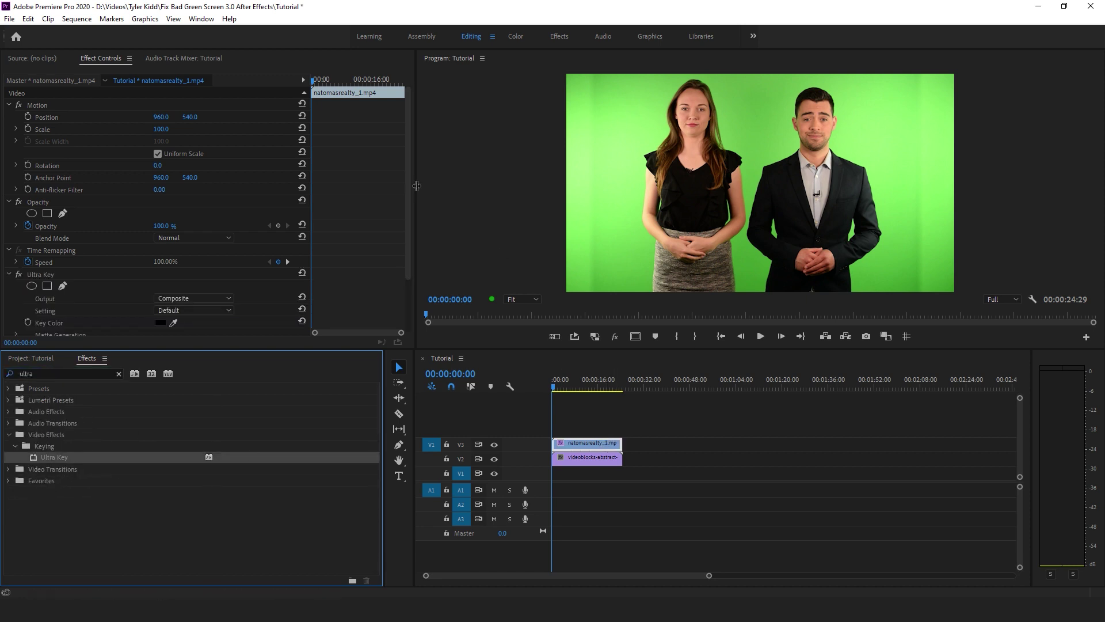
pyautogui.scroll(-2, 177, 260)
pyautogui.click(629, 270)
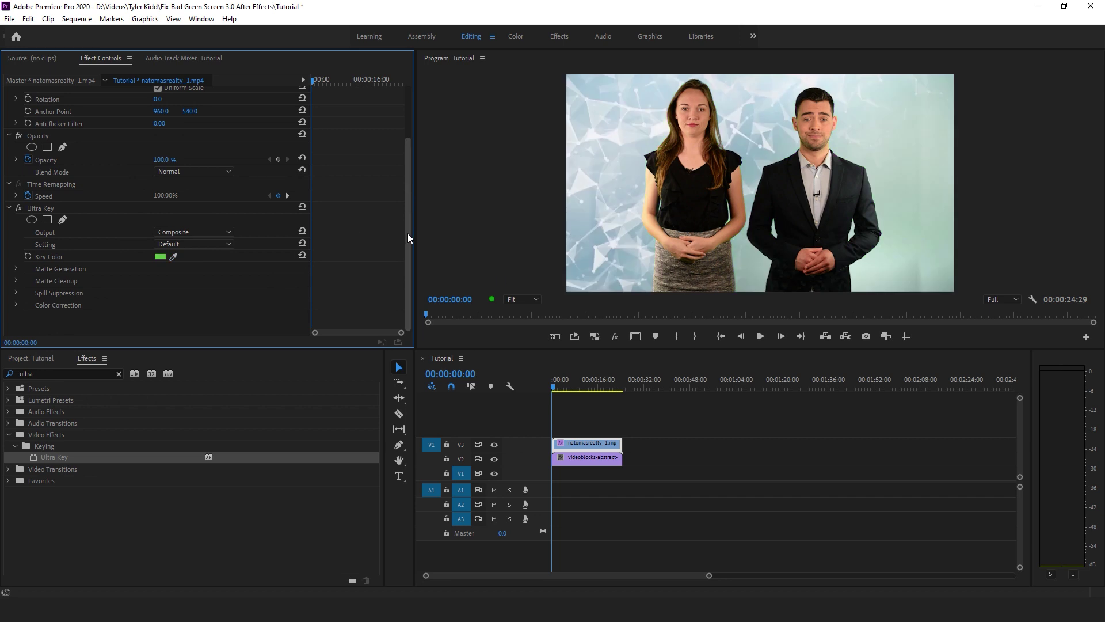
# - Set Ultra Key's Matte Generation Shadow to 50 and Highlight to 0
pyautogui.click(16, 269)
pyautogui.scroll(-2, 213, 314)
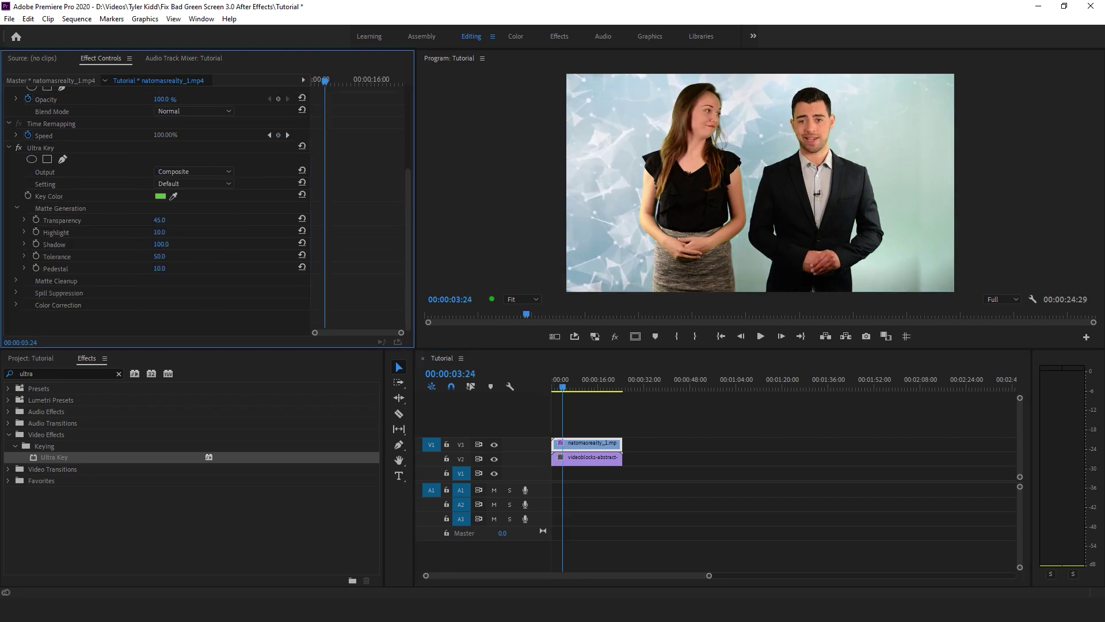
pyautogui.moveTo(160, 244); pyautogui.dragTo(919, 299)
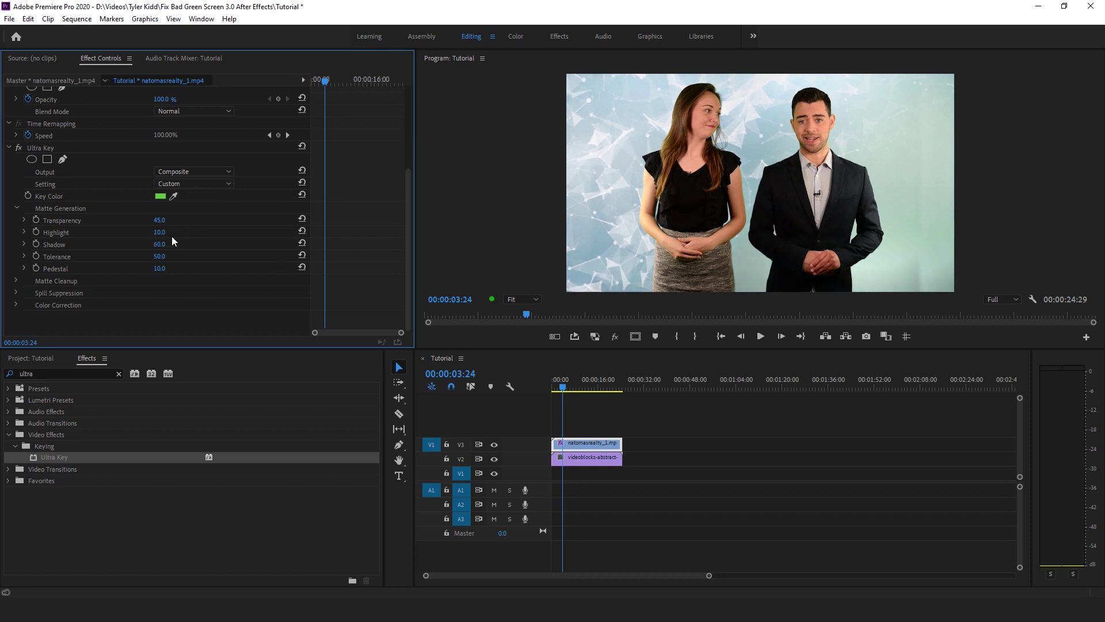
pyautogui.moveTo(158, 232); pyautogui.dragTo(395, 361)
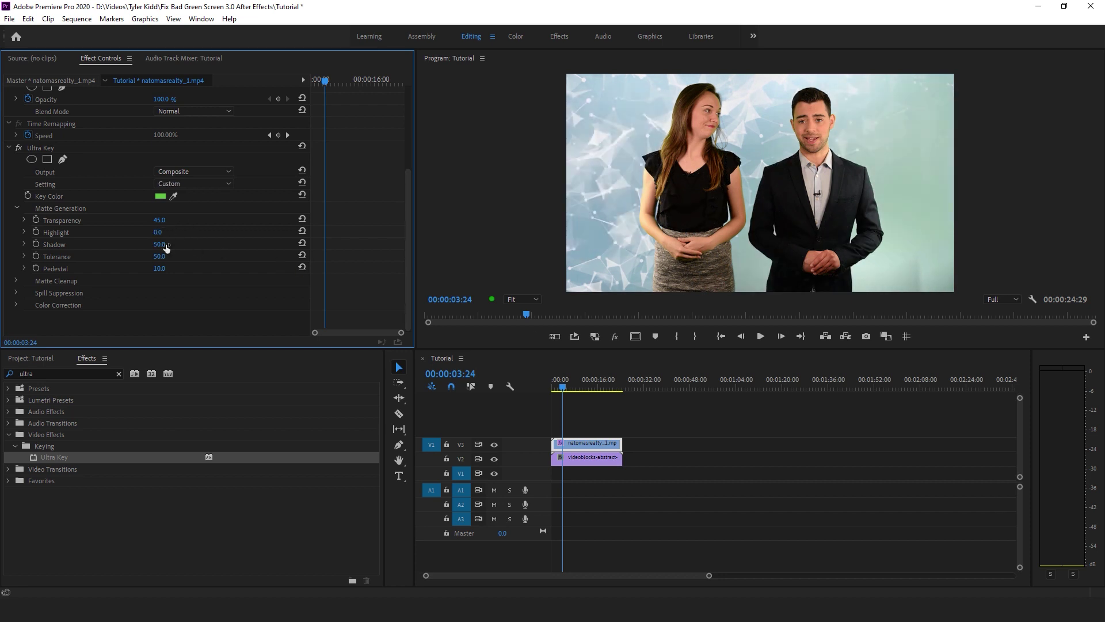
# - Delete Ultra Key and apply the HLS Green Screen Fix 2.0 preset from a 'gree' search
pyautogui.click(111, 152)
pyautogui.press('Delete')
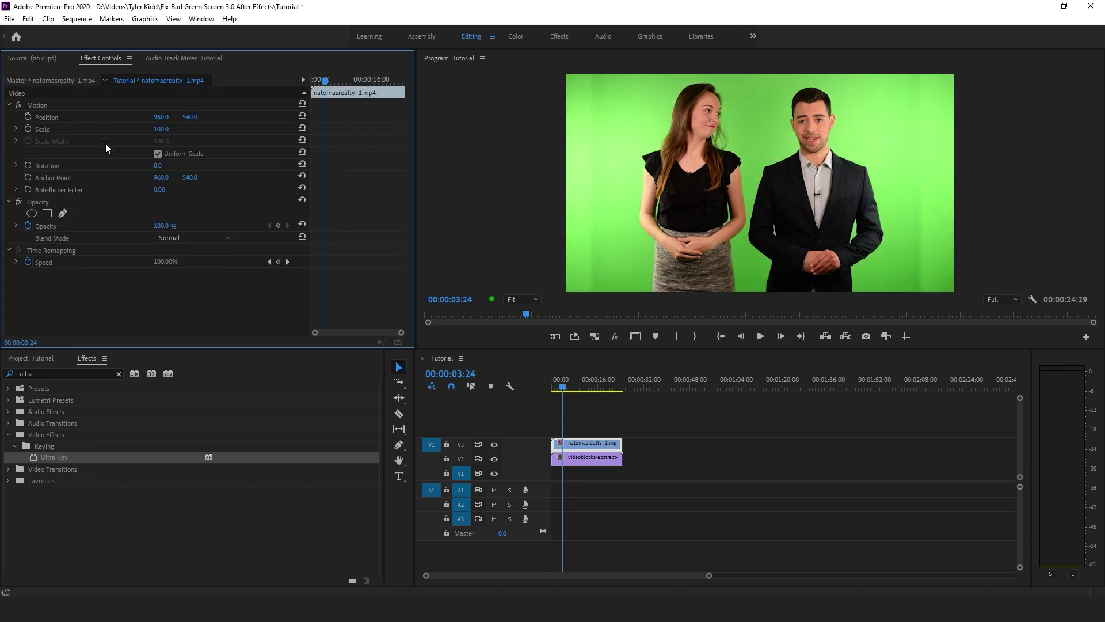
pyautogui.click(119, 373)
pyautogui.write('gree')
pyautogui.moveTo(82, 422); pyautogui.dragTo(382, 195)
# - Refine the Lumetri green selection, previewing it as a gray mask and shifting its saturation range
pyautogui.moveTo(408, 141); pyautogui.dragTo(408, 191)
pyautogui.click(158, 234)
pyautogui.moveTo(133, 219); pyautogui.dragTo(154, 219)
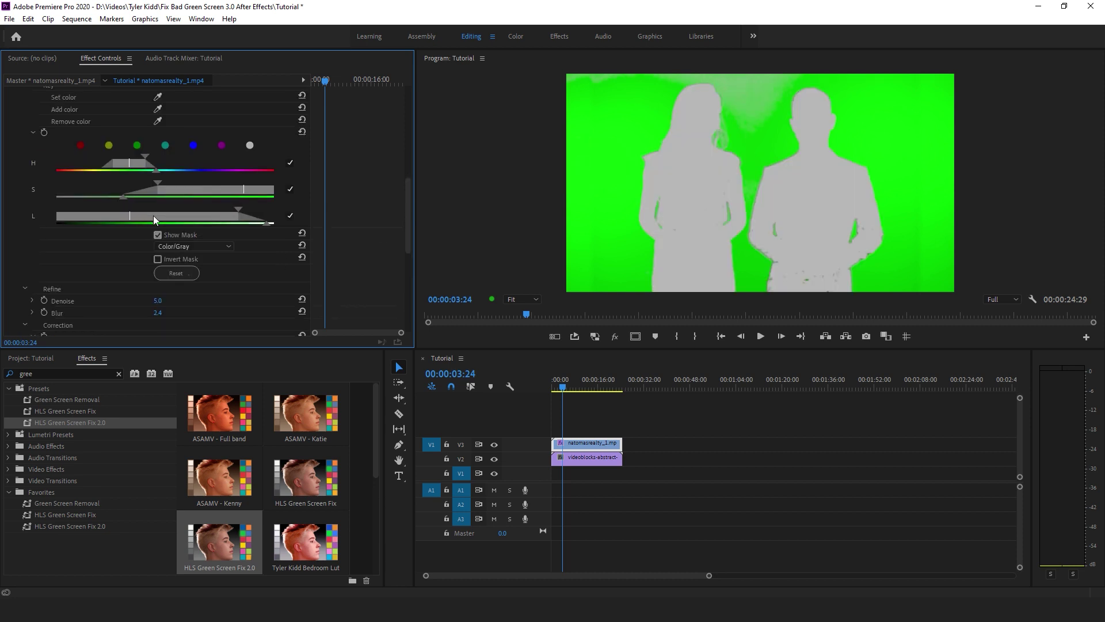
pyautogui.moveTo(206, 190); pyautogui.dragTo(169, 191)
pyautogui.moveTo(407, 216); pyautogui.dragTo(416, 128)
pyautogui.click(8, 192)
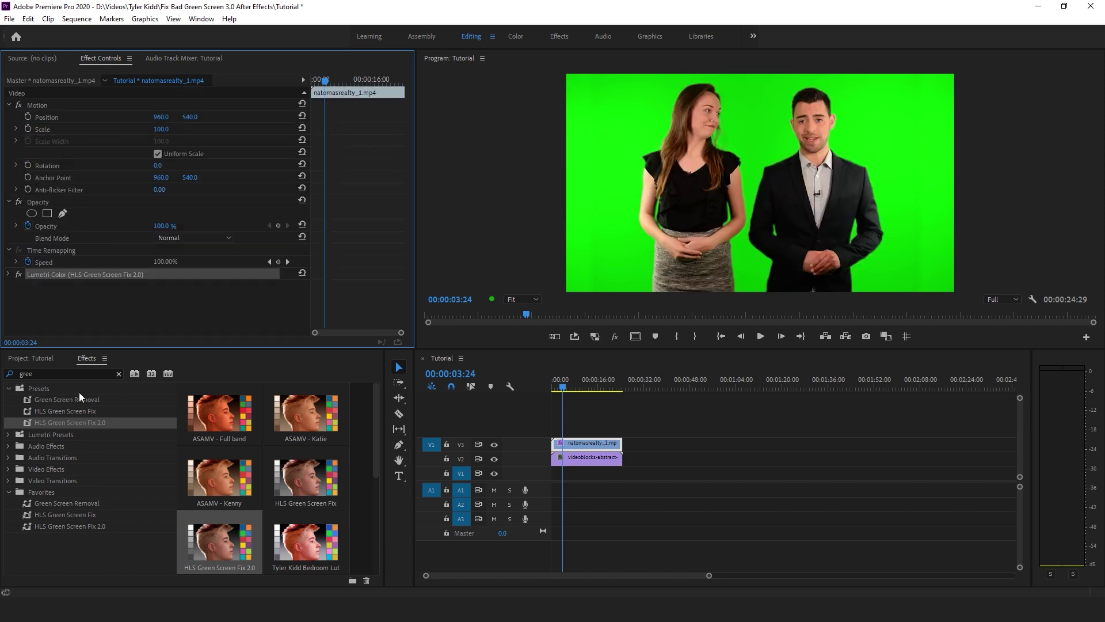
# - Apply the Green Screen Removal preset, check later frames, and delete the top copy of the clip
pyautogui.moveTo(67, 399); pyautogui.dragTo(591, 448)
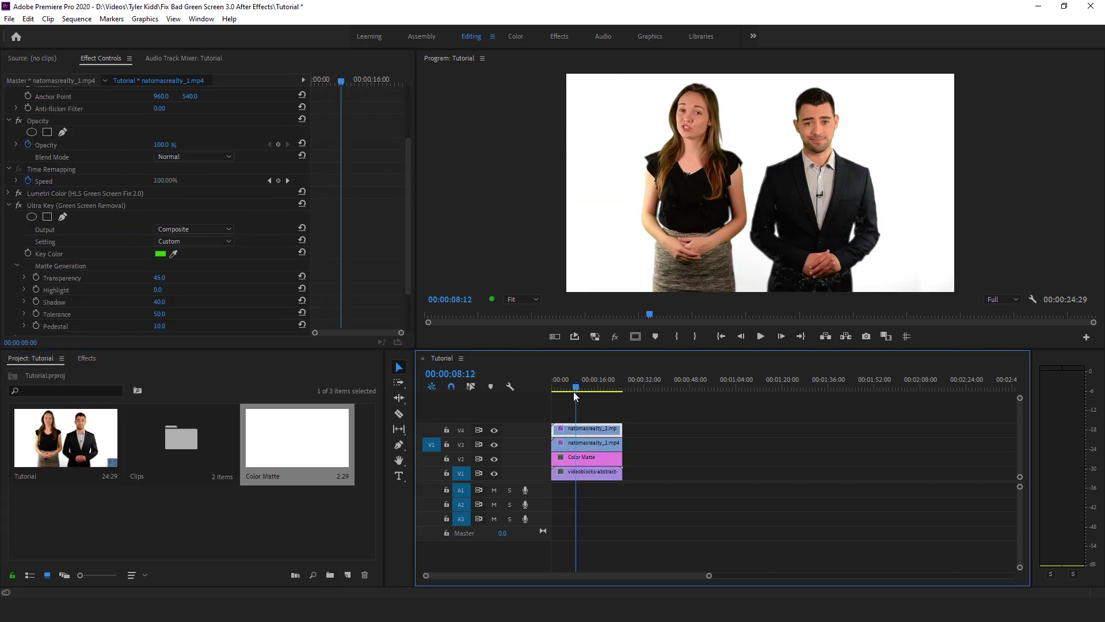
pyautogui.moveTo(575, 392); pyautogui.dragTo(607, 393)
pyautogui.click(586, 430)
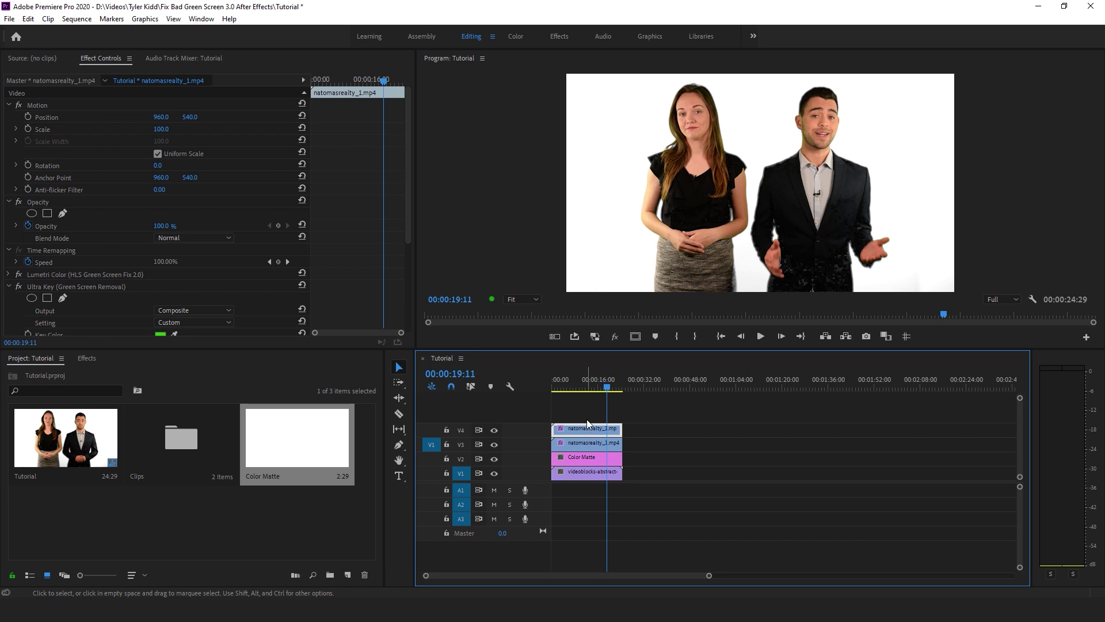
pyautogui.press('Delete')
# - Remove the Lumetri Color and Ultra Key effects from the presenters' clip on V3
pyautogui.click(565, 393)
pyautogui.click(590, 443)
pyautogui.click(165, 275)
pyautogui.press('Delete')
pyautogui.press('Delete')
# - Replace the V3 presenters' clip with a linked After Effects composition
pyautogui.click(581, 414)
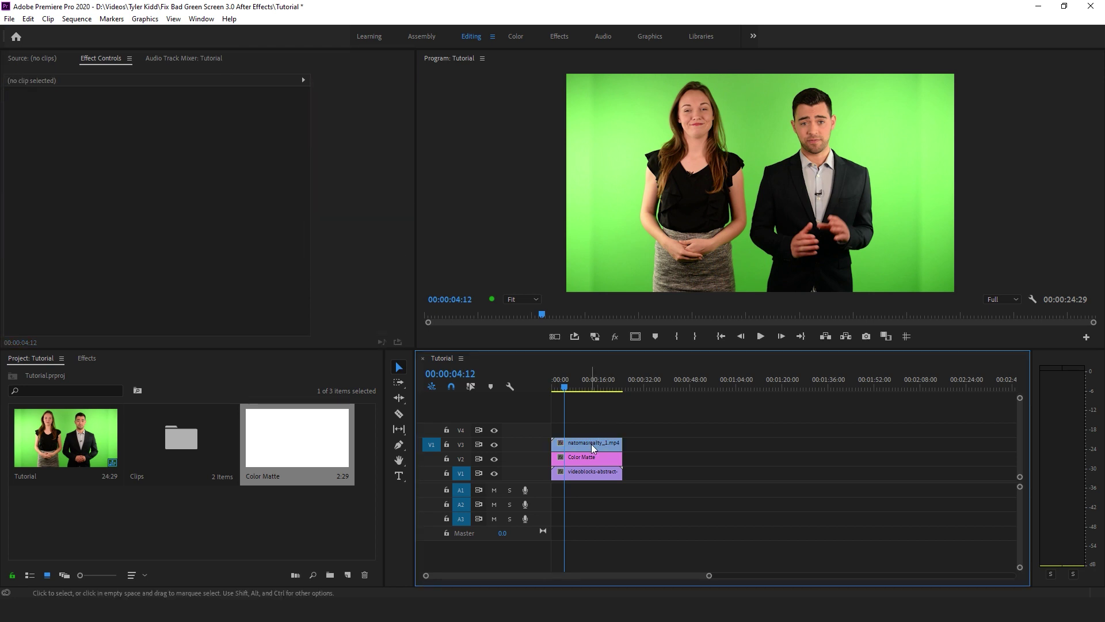
pyautogui.rightClick(593, 448)
pyautogui.click(667, 183)
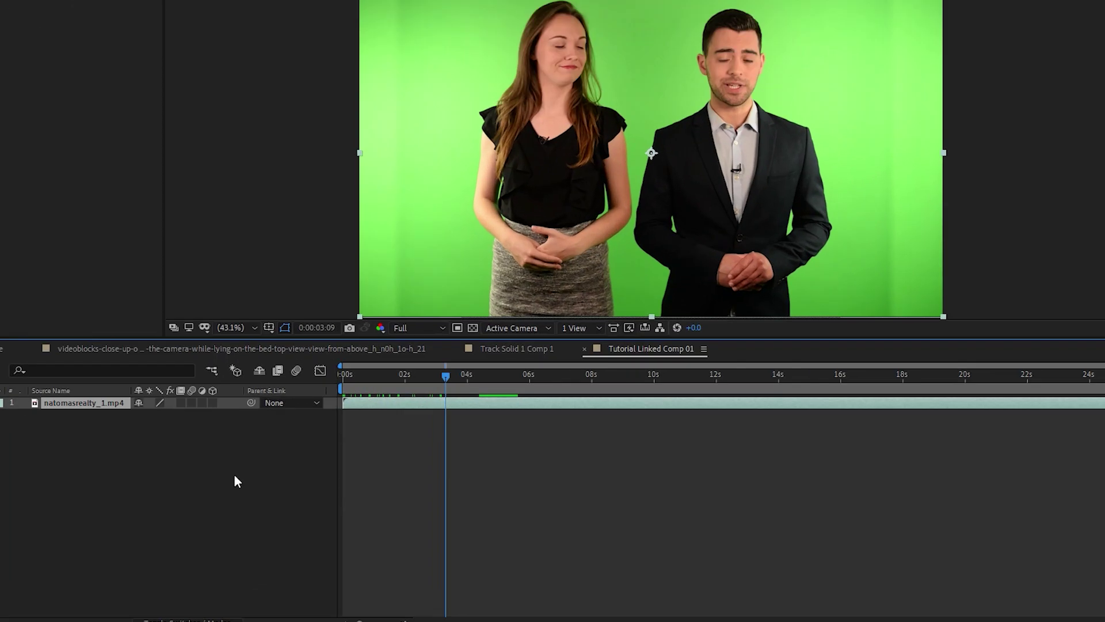
# - Create a new white solid layer and place it beneath the presenters' footage
pyautogui.rightClick(239, 313)
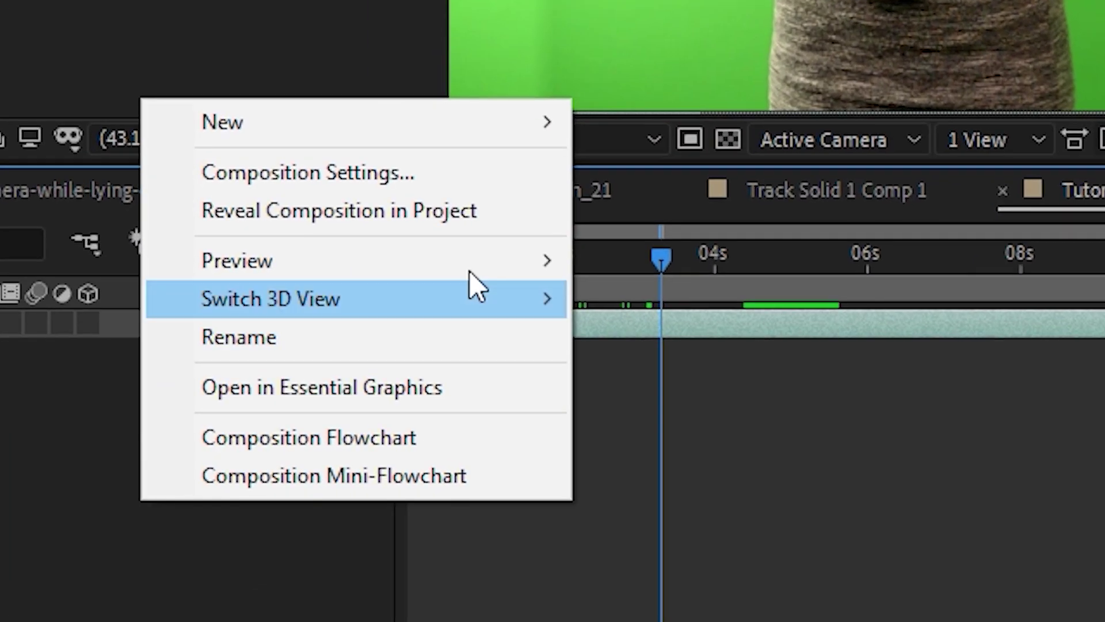
pyautogui.moveTo(370, 323)
pyautogui.click(652, 210)
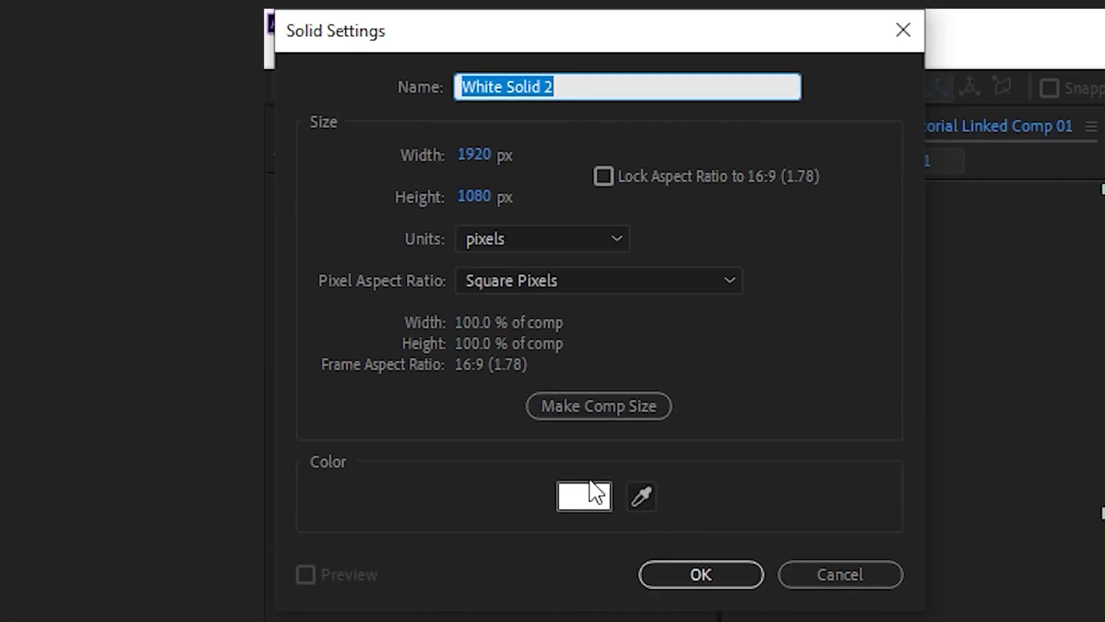
pyautogui.click(714, 575)
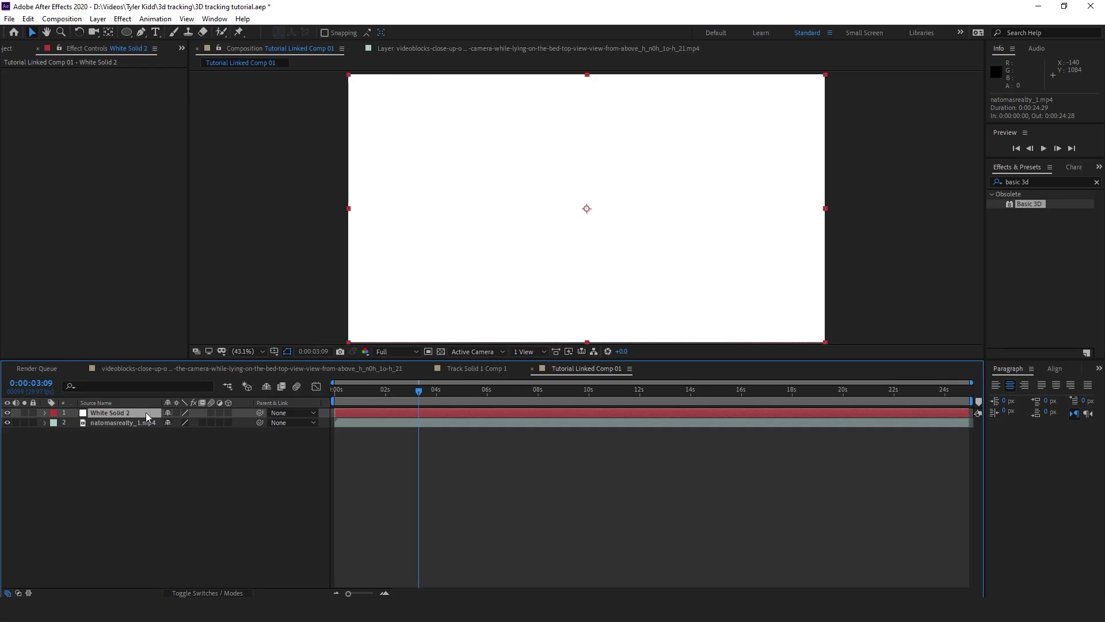
pyautogui.moveTo(147, 414); pyautogui.dragTo(151, 442)
pyautogui.click(373, 414)
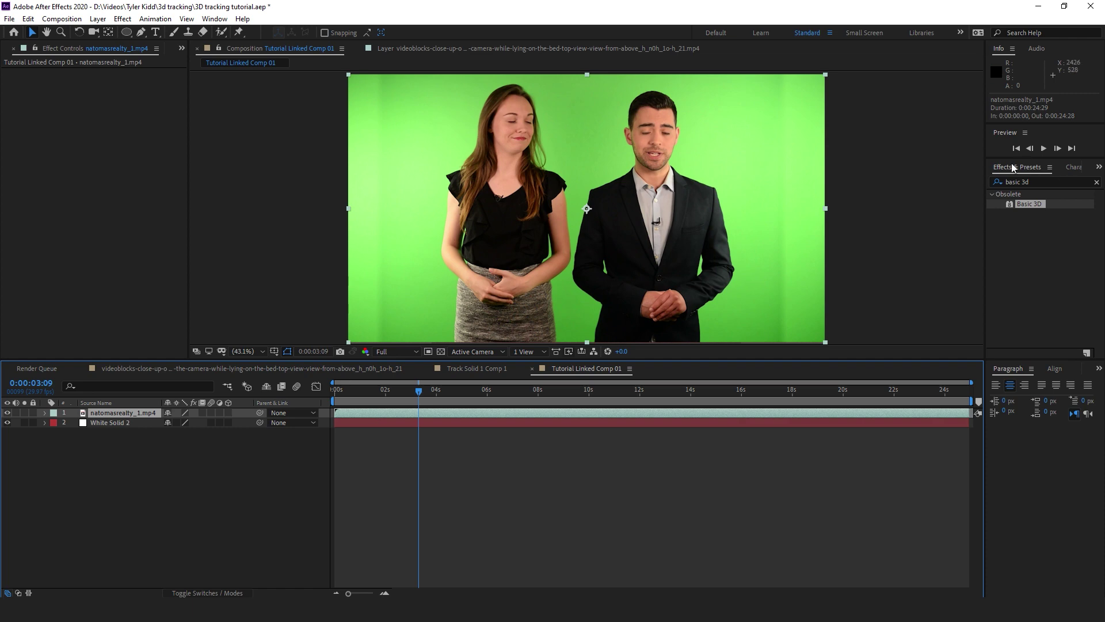
# - Apply Keylight (1.2) to the footage, sample the green backdrop, and keep Screen Gain at 100
pyautogui.click(1059, 182)
pyautogui.press('BackSpace')
pyautogui.write('keylight')
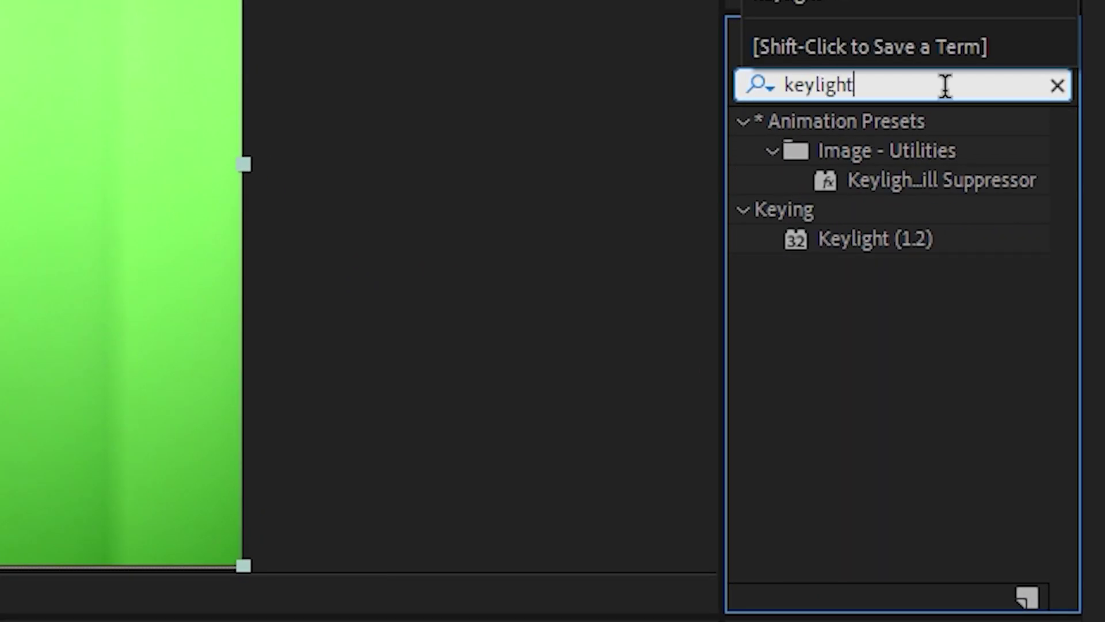
pyautogui.press('Return')
pyautogui.doubleClick(910, 242)
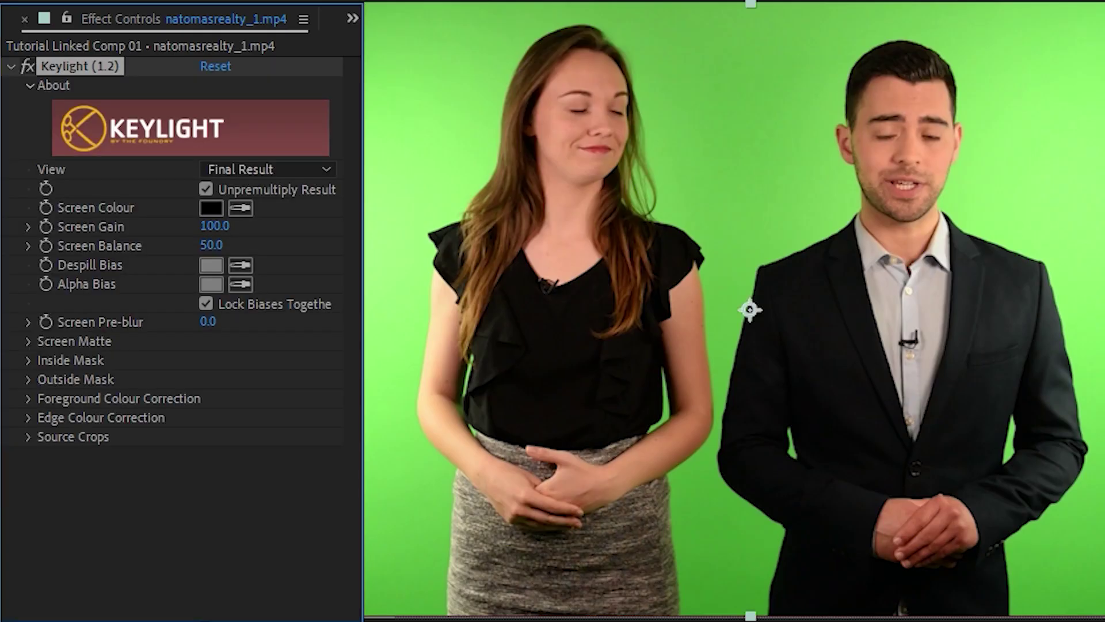
pyautogui.click(749, 310)
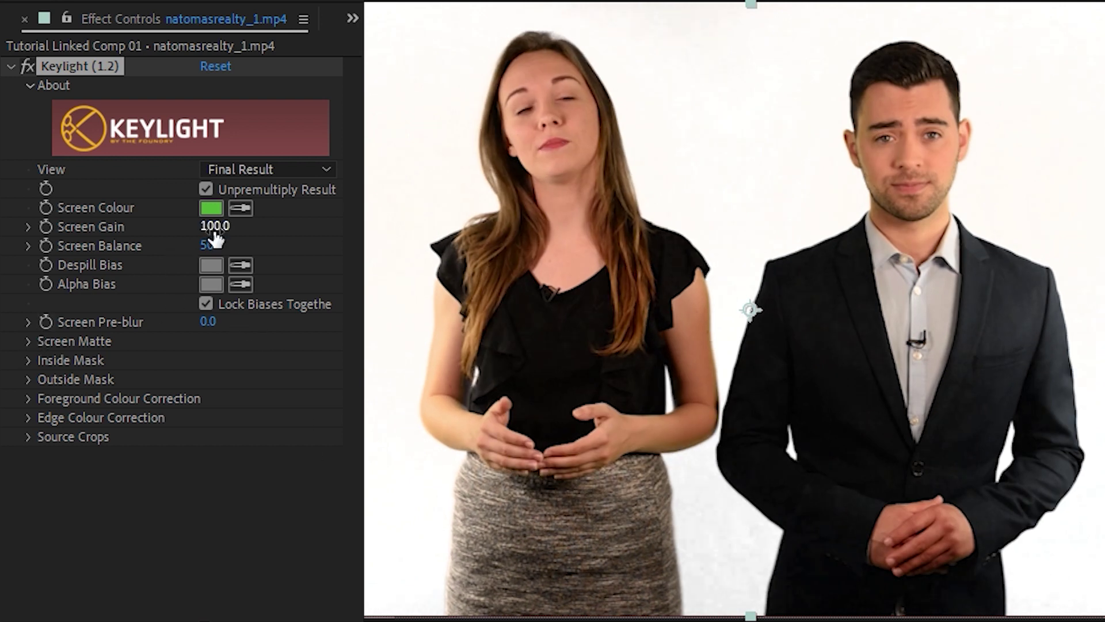
pyautogui.moveTo(229, 227); pyautogui.dragTo(265, 231)
pyautogui.hotkey('ctrl', 'z')
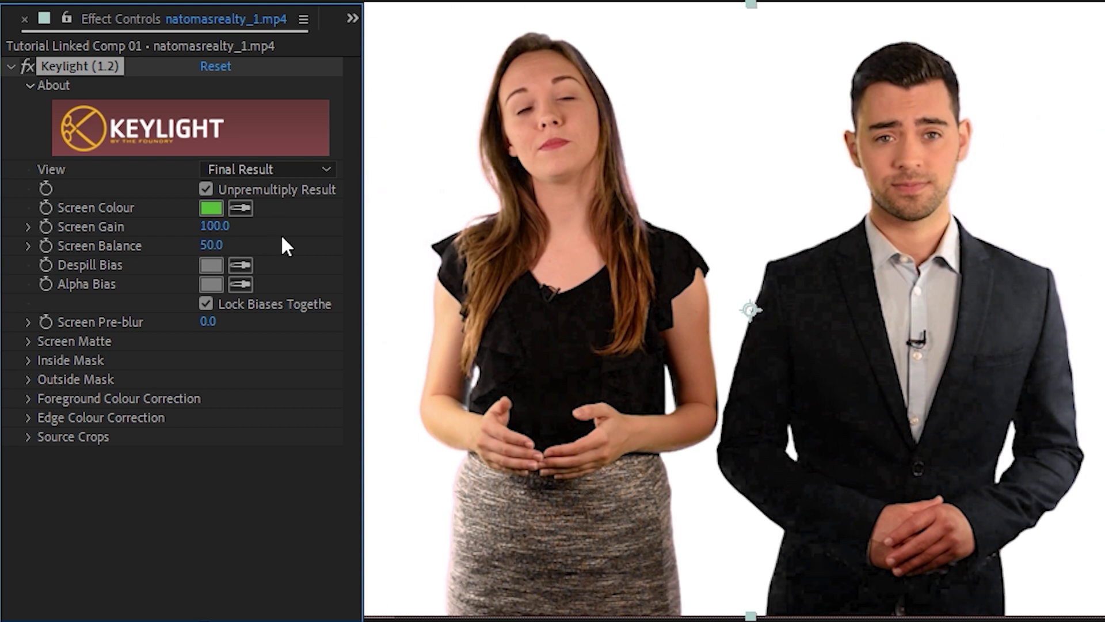
# - Tune Keylight's Clip Black, Clip White and Screen Despot values, then hide the white solid to inspect the matte
pyautogui.click(28, 342)
pyautogui.moveTo(213, 357); pyautogui.dragTo(241, 360)
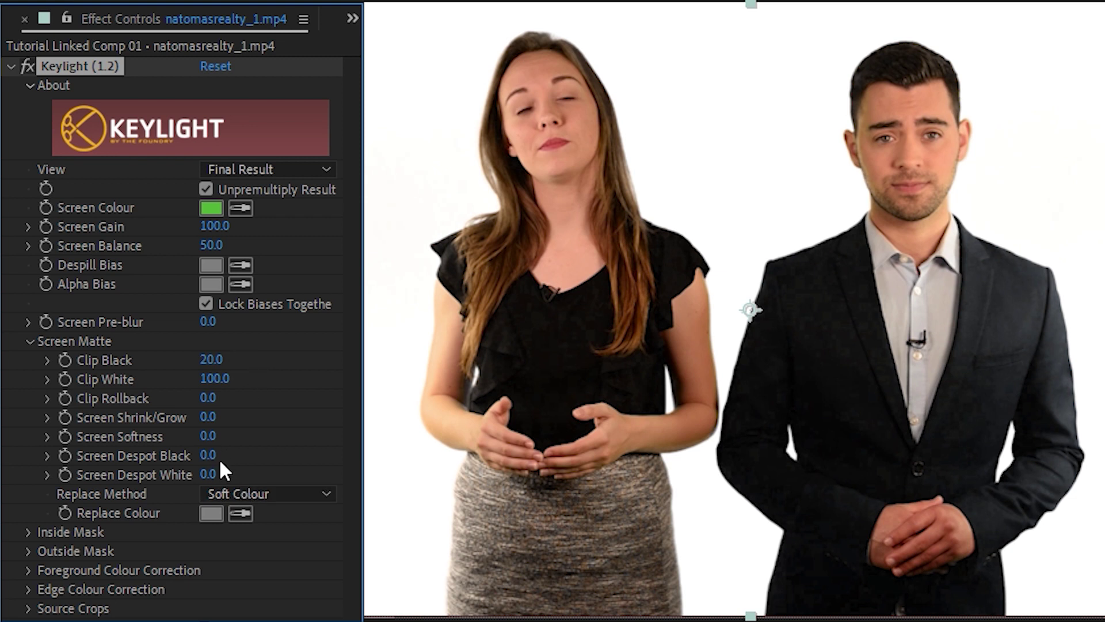
pyautogui.moveTo(209, 455)
pyautogui.mouseDown()
pyautogui.moveTo(317, 452)
pyautogui.moveTo(189, 454)
pyautogui.mouseUp()
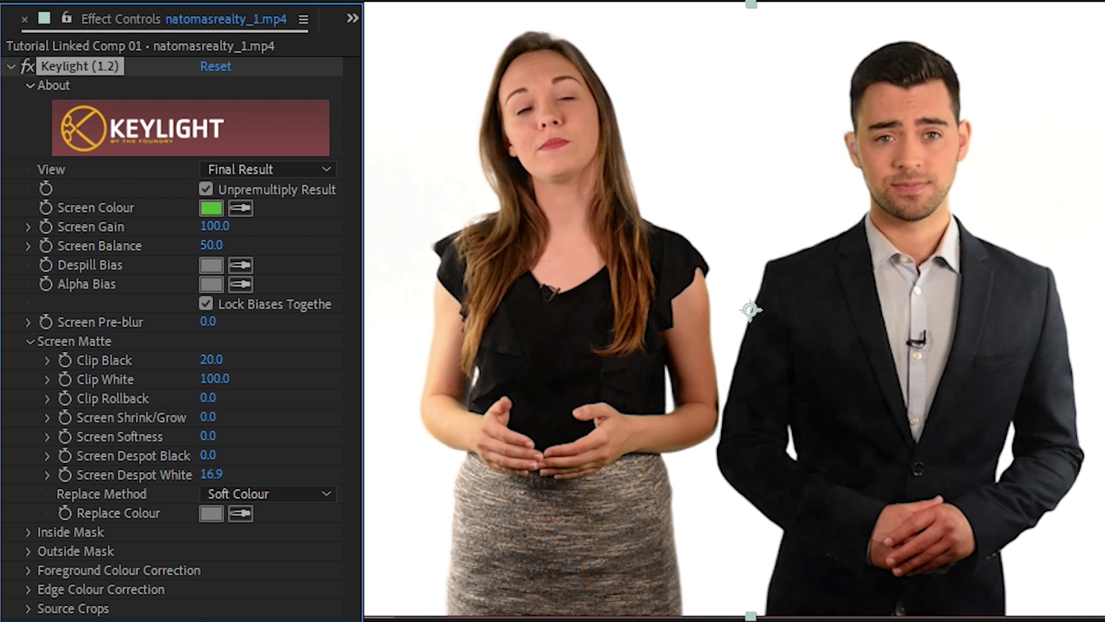
pyautogui.moveTo(349, 470); pyautogui.dragTo(133, 479)
pyautogui.moveTo(274, 479); pyautogui.dragTo(109, 487)
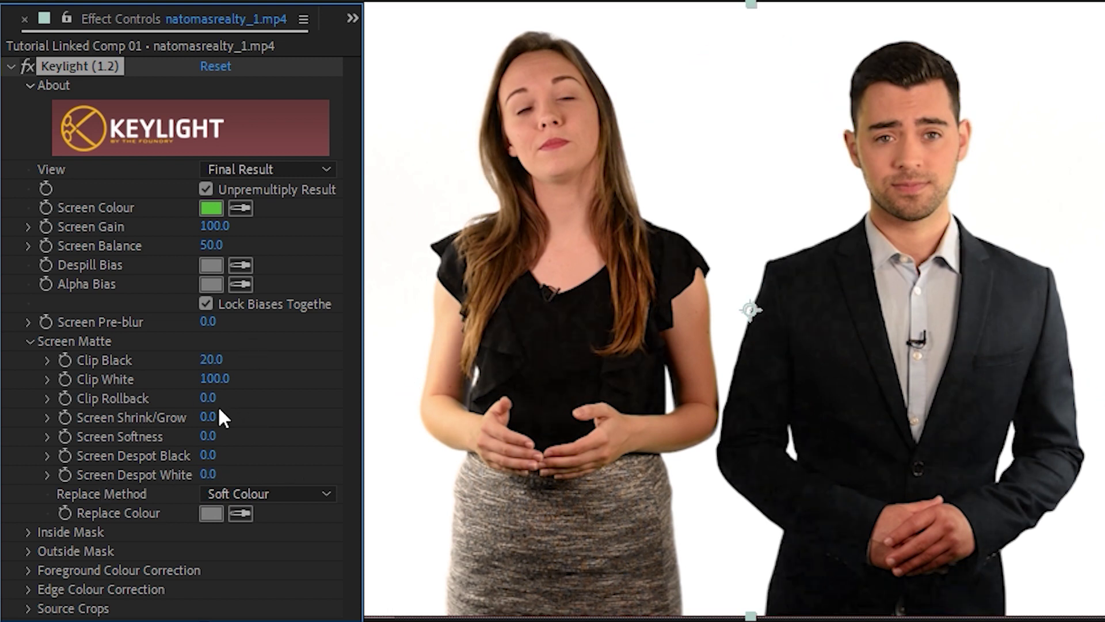
pyautogui.moveTo(315, 379)
pyautogui.mouseDown()
pyautogui.moveTo(219, 380)
pyautogui.moveTo(328, 383)
pyautogui.moveTo(313, 383)
pyautogui.mouseUp()
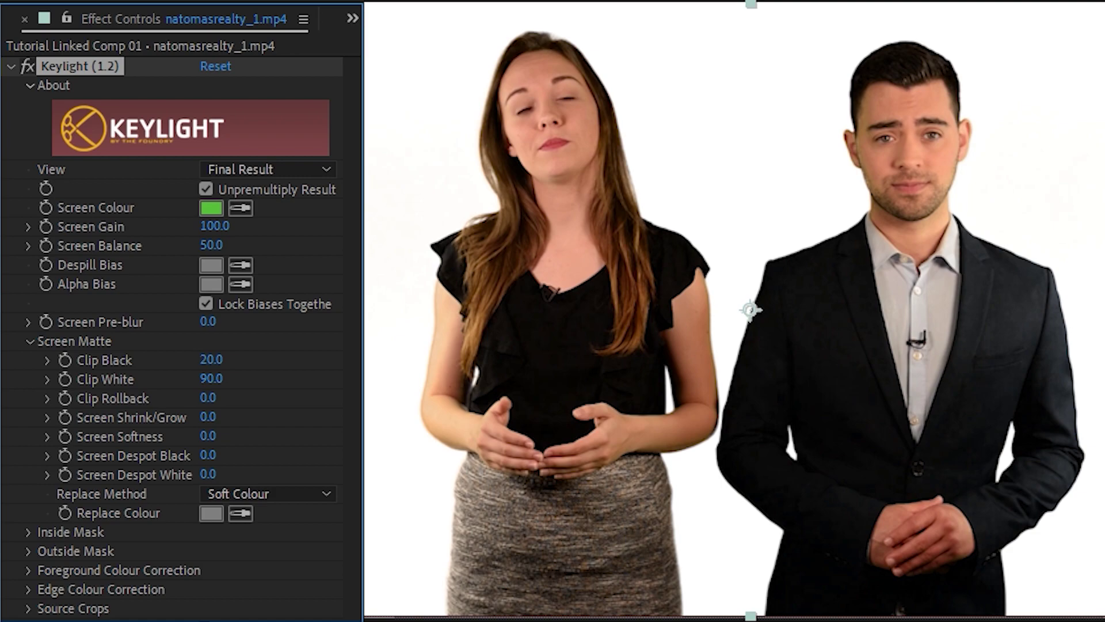
pyautogui.press('space')
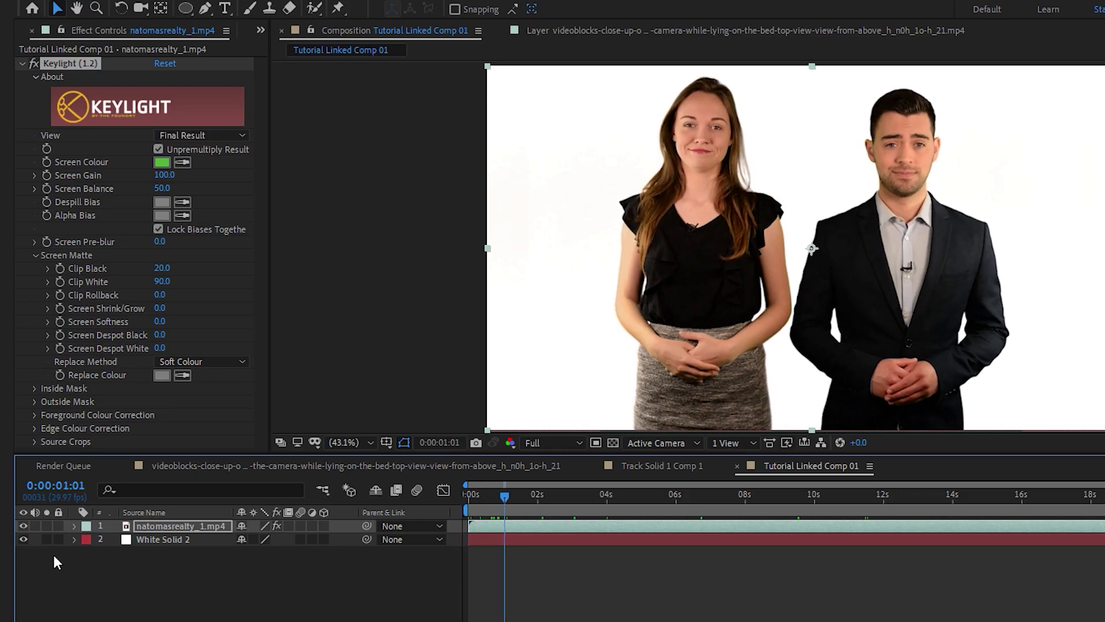
pyautogui.click(21, 540)
# - Set Clip White back to 100, re-enable the white solid, and nudge Screen Despot Black
pyautogui.moveTo(170, 281); pyautogui.dragTo(191, 270)
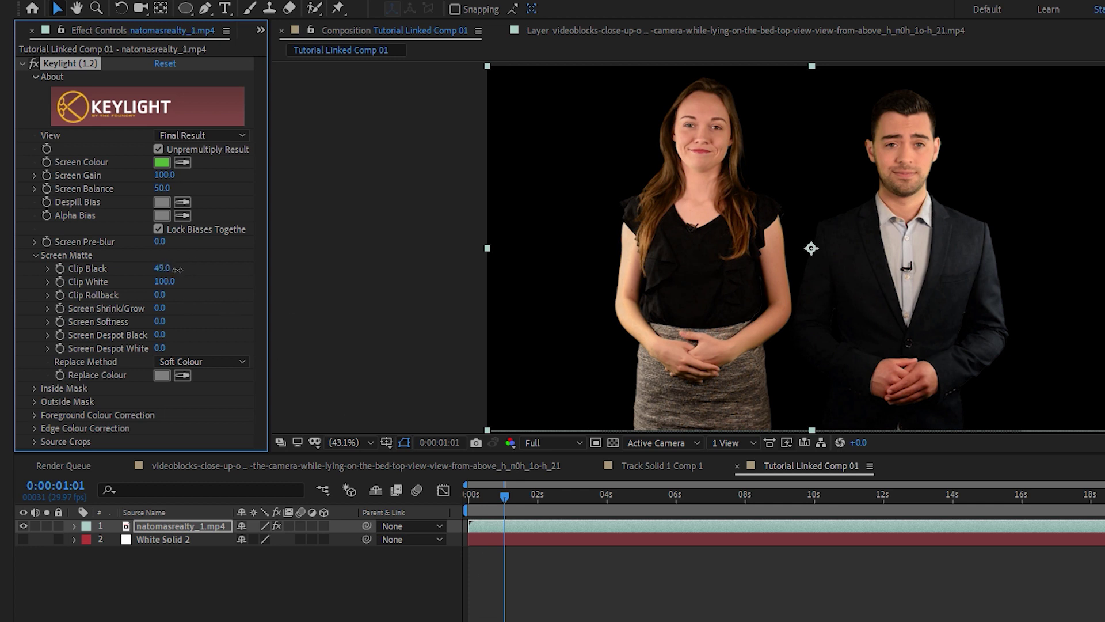
pyautogui.click(23, 540)
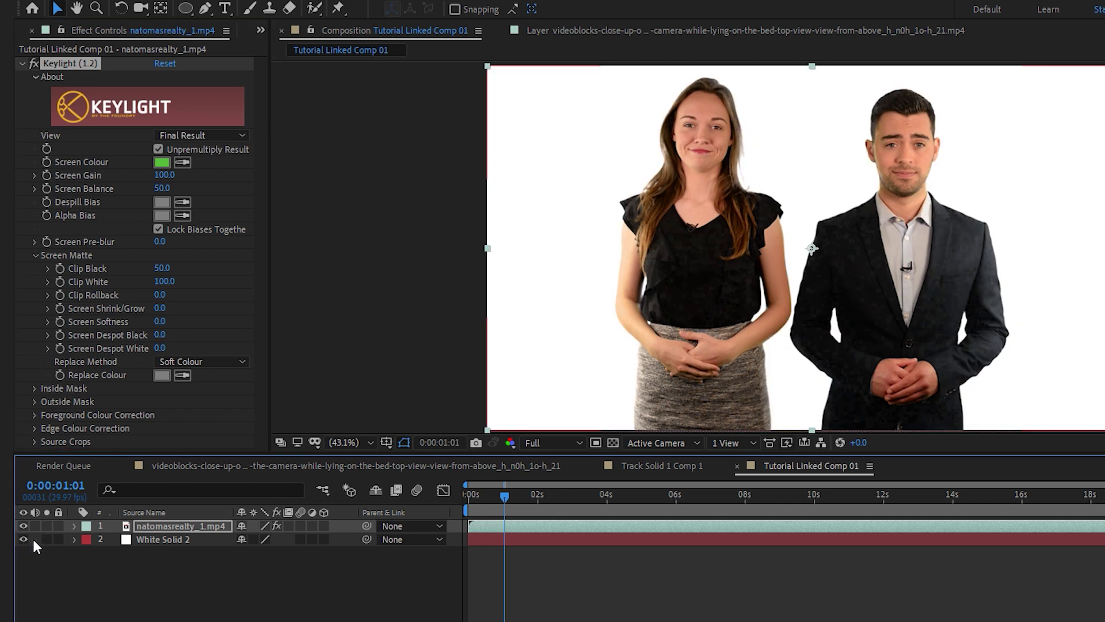
pyautogui.press('space')
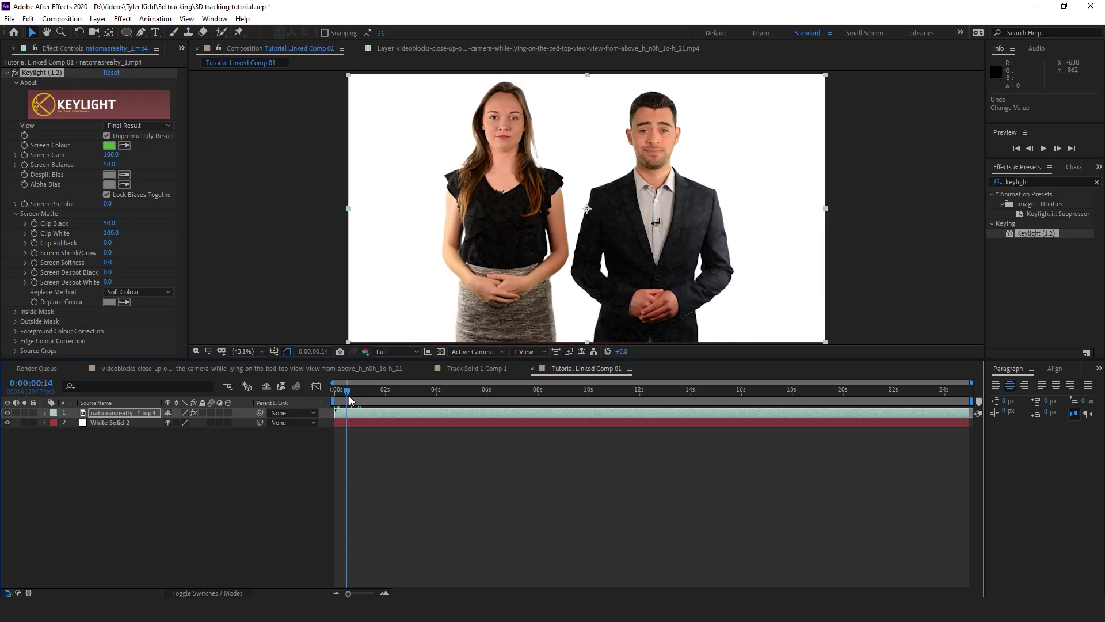
pyautogui.moveTo(111, 276); pyautogui.dragTo(128, 277)
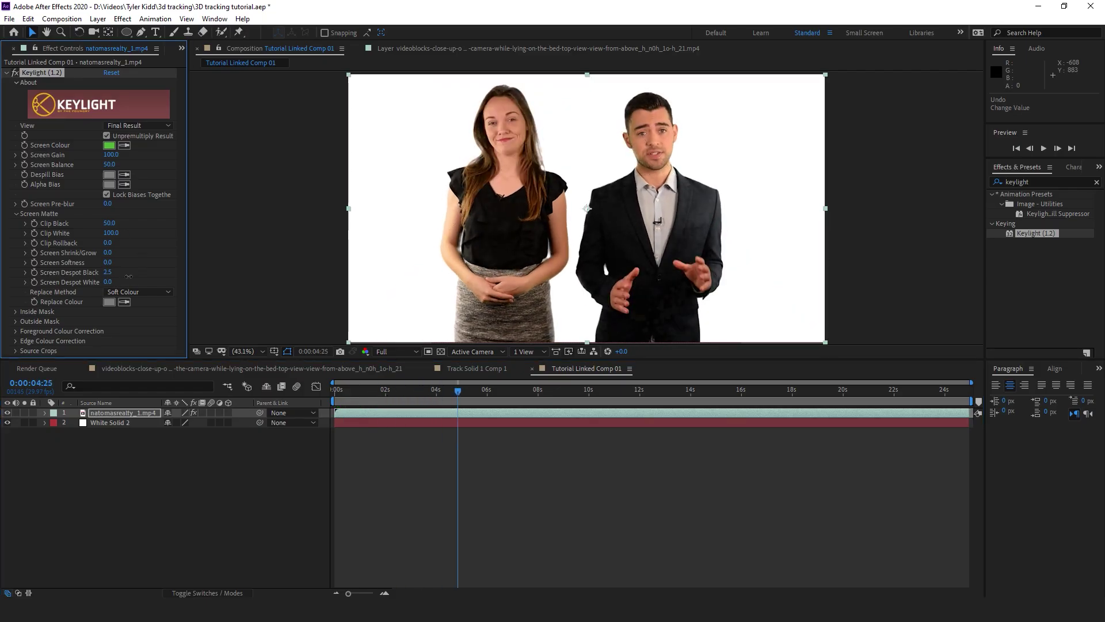
pyautogui.click(8, 426)
pyautogui.moveTo(460, 389); pyautogui.dragTo(724, 389)
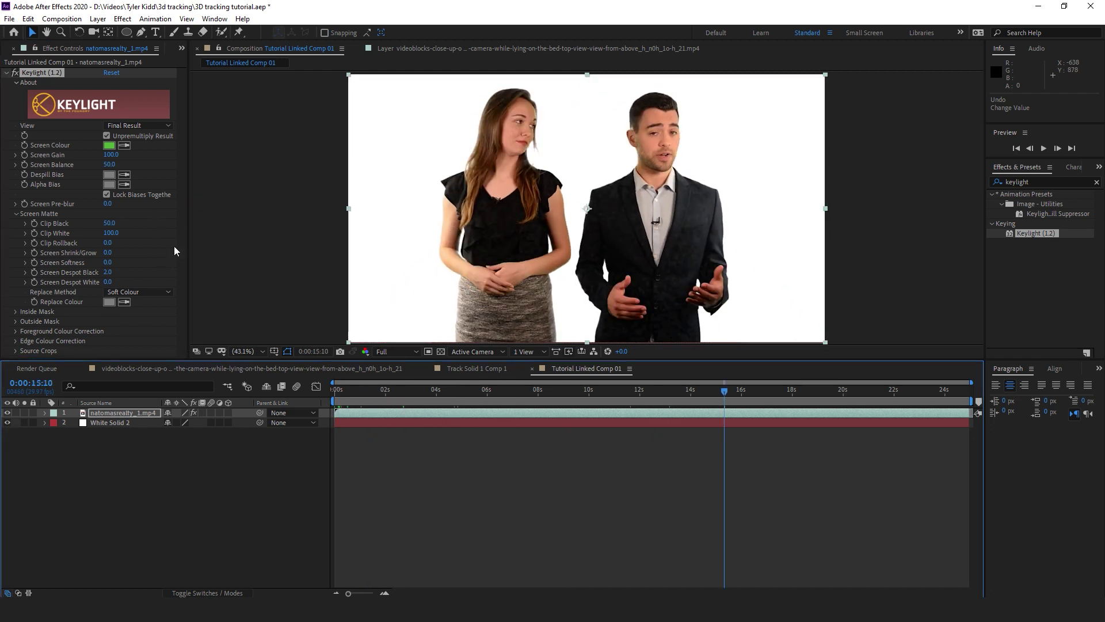
# - Duplicate the keyed presenters layer with Ctrl+D and preview the composition
pyautogui.hotkey('ctrl', 'd')
pyautogui.press('Home')
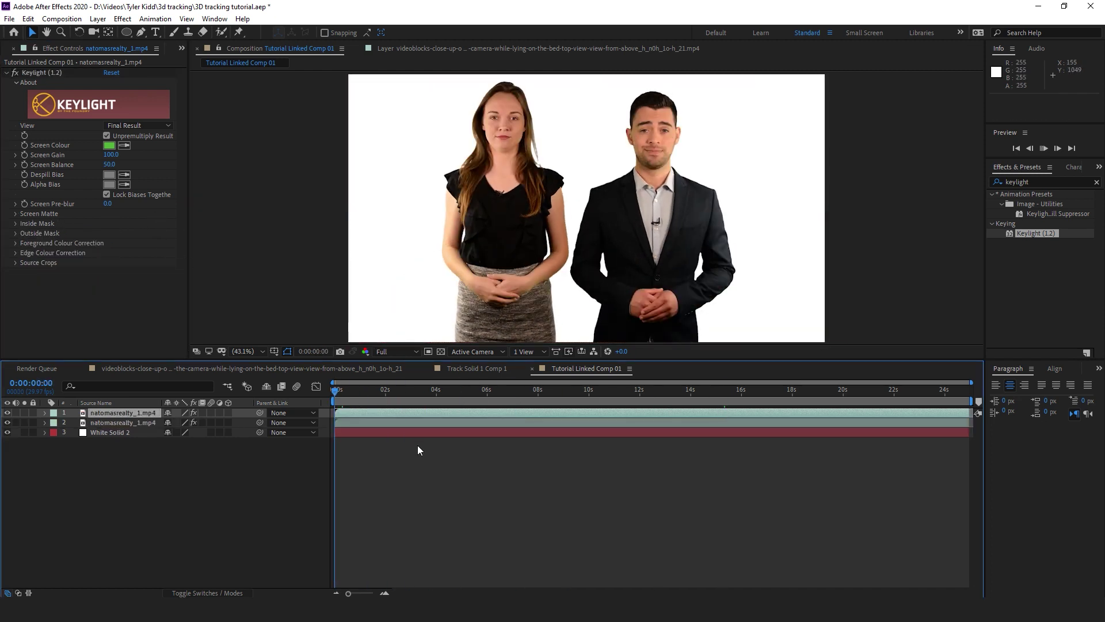
pyautogui.click(415, 460)
pyautogui.press('space')
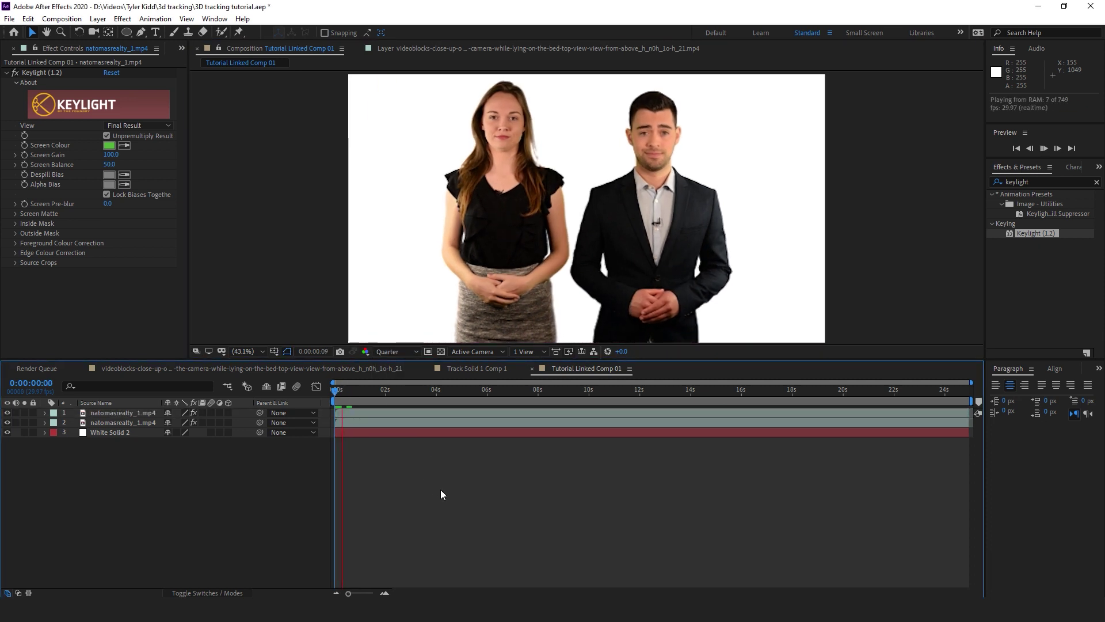
pyautogui.moveTo(426, 390); pyautogui.dragTo(582, 395)
# - Restore full preview resolution and Alt-drag the Tutorial Linked Comp clip from V3 onto V4
pyautogui.click(7, 433)
pyautogui.click(398, 351)
pyautogui.click(389, 360)
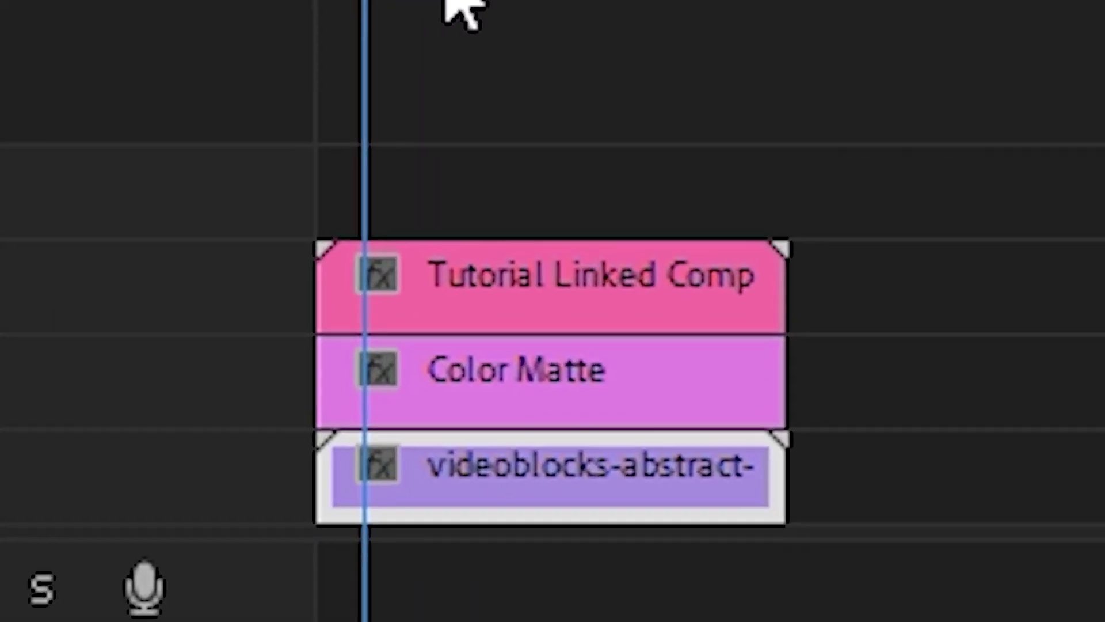
pyautogui.click(526, 282)
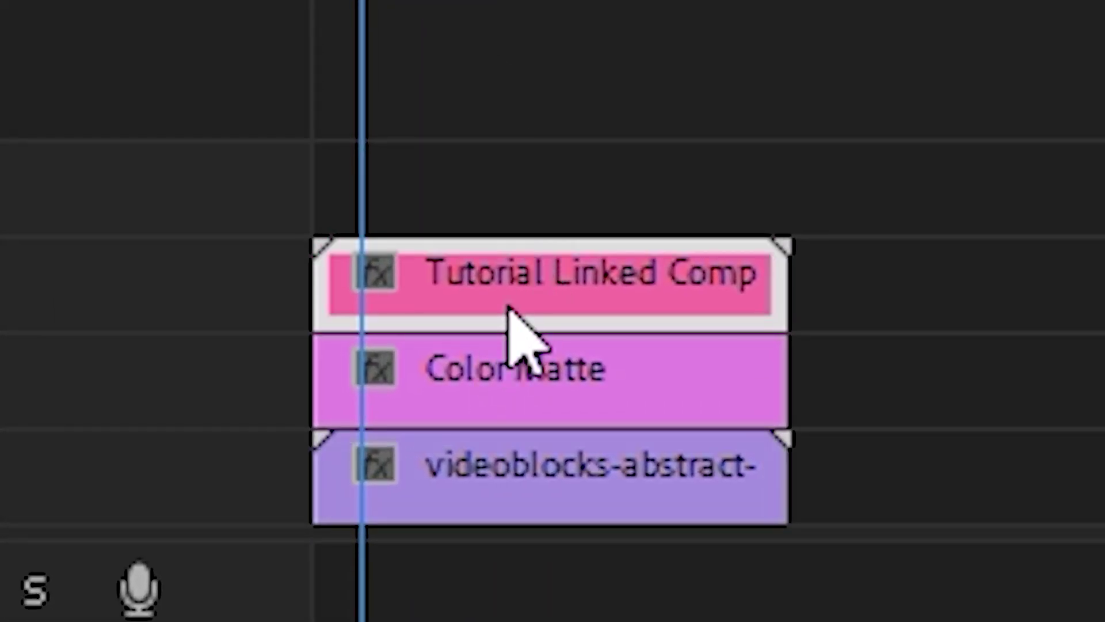
pyautogui.moveTo(520, 291); pyautogui.dragTo(535, 204)
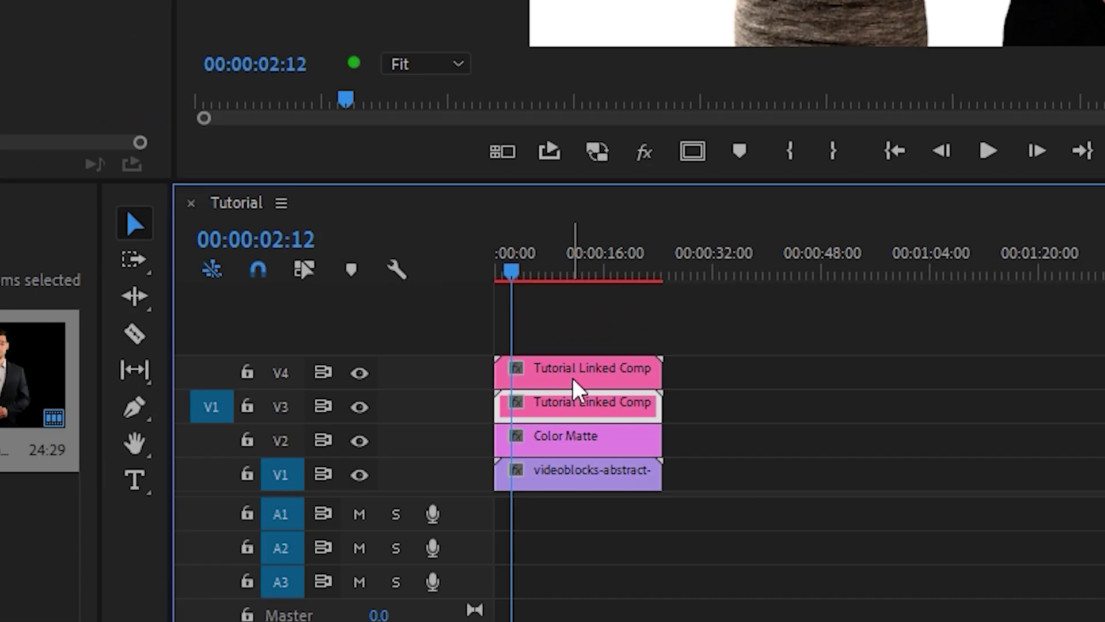